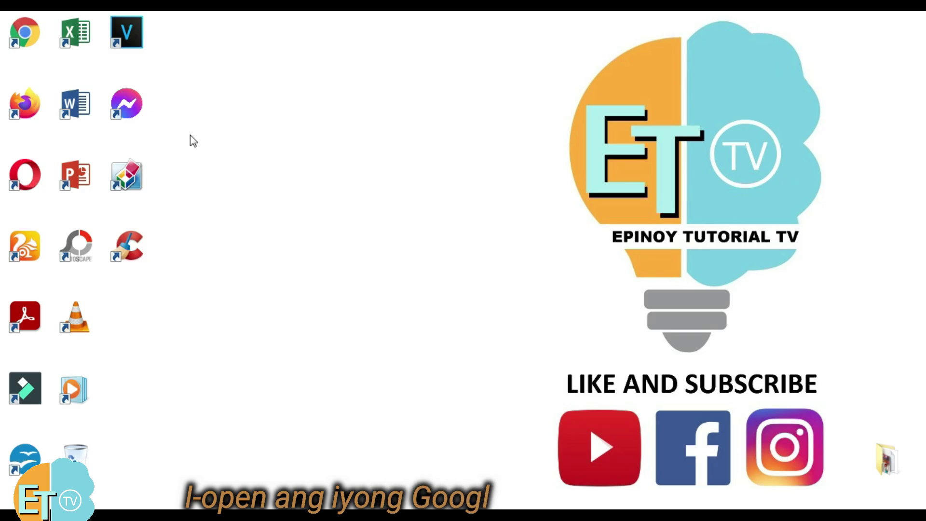
# Step: Launch Google Chrome from its desktop shortcut to get a blank New Tab page
pyautogui.click(29, 41)
pyautogui.rightClick(30, 41)
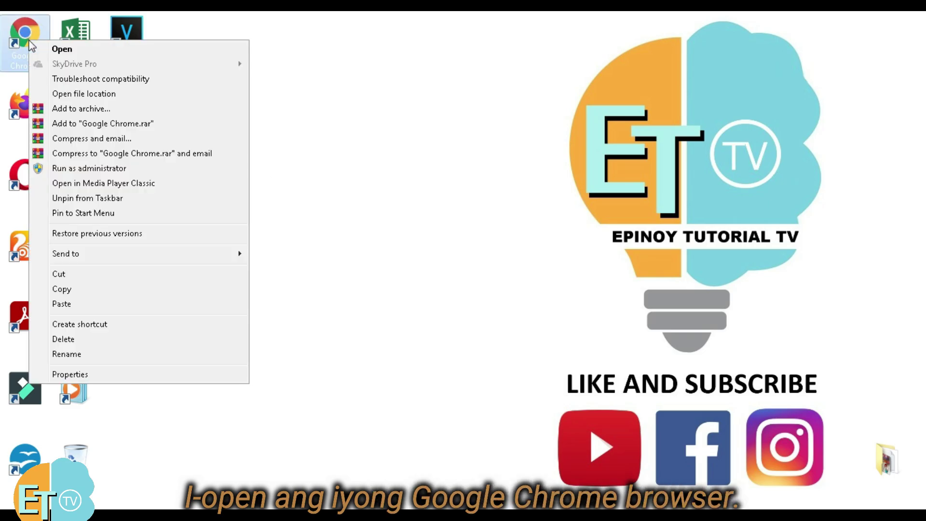
pyautogui.click(58, 49)
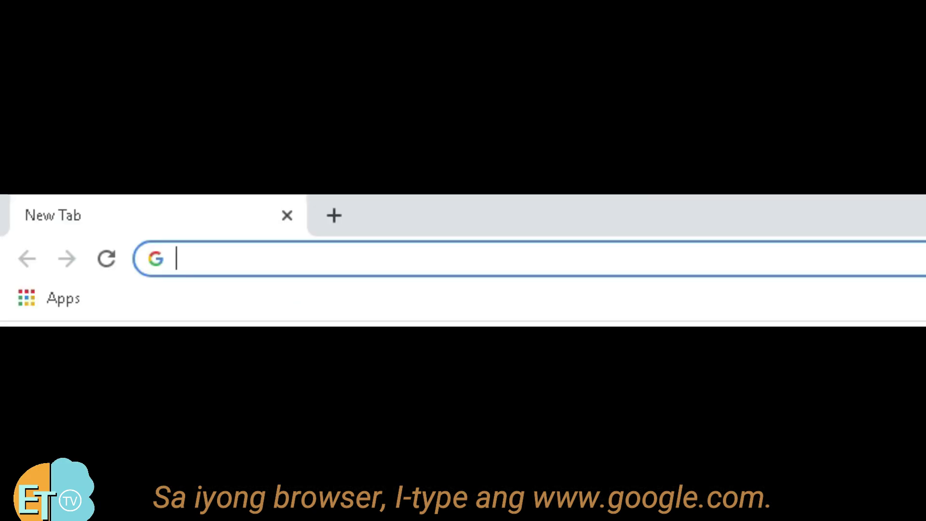
pyautogui.write('www.google.')
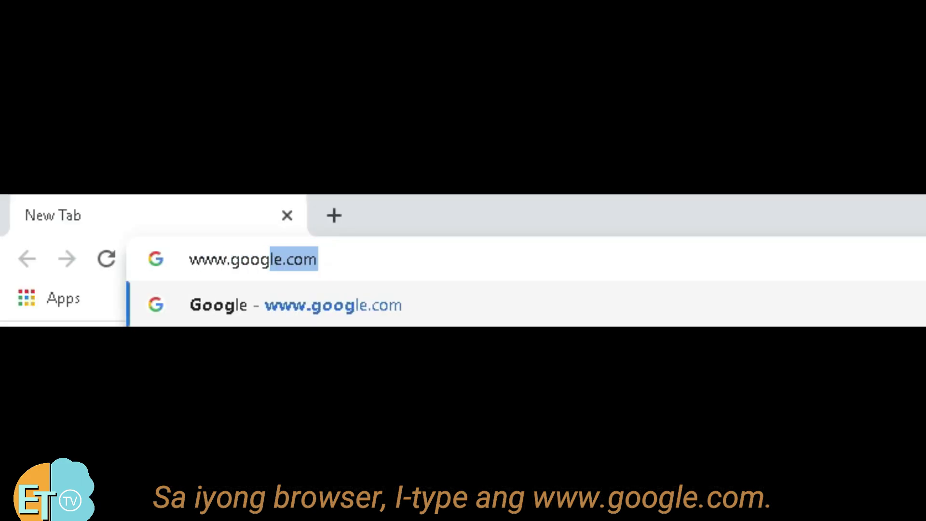
pyautogui.write('com')
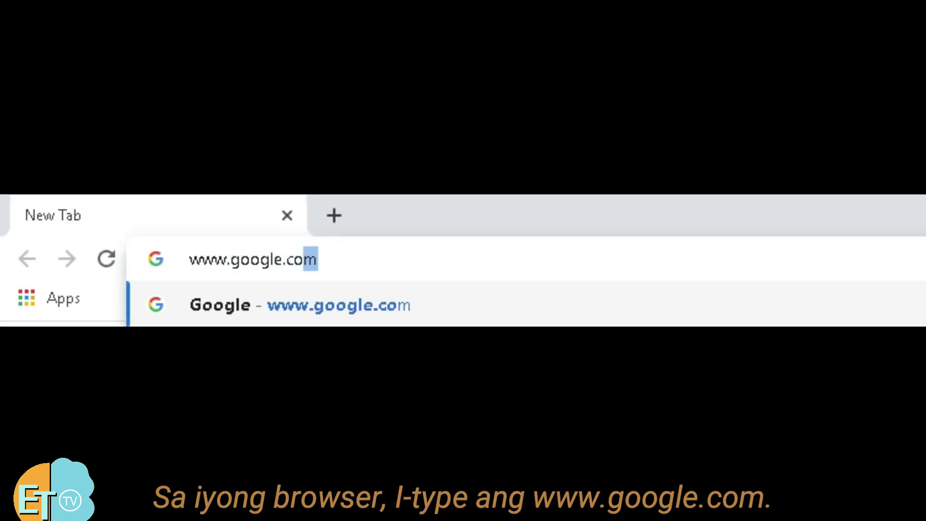
pyautogui.press('Return')
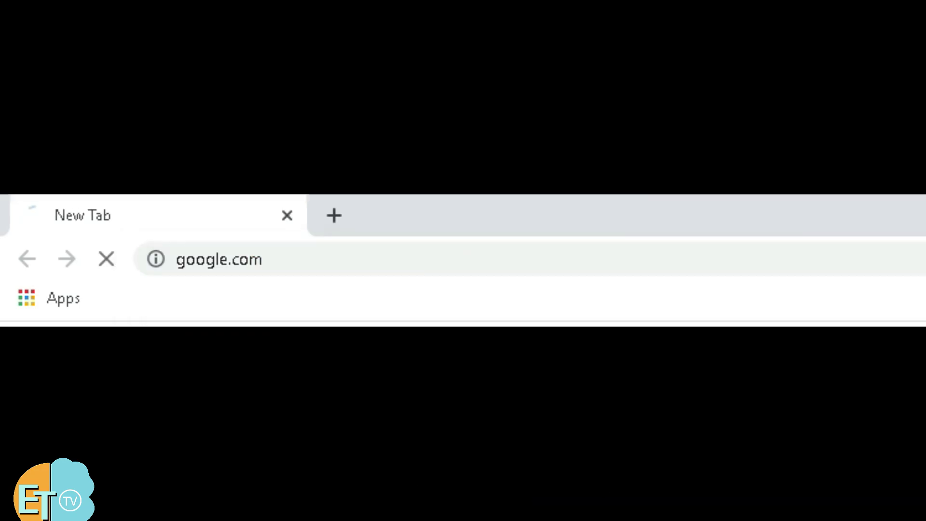
pyautogui.write('sss')
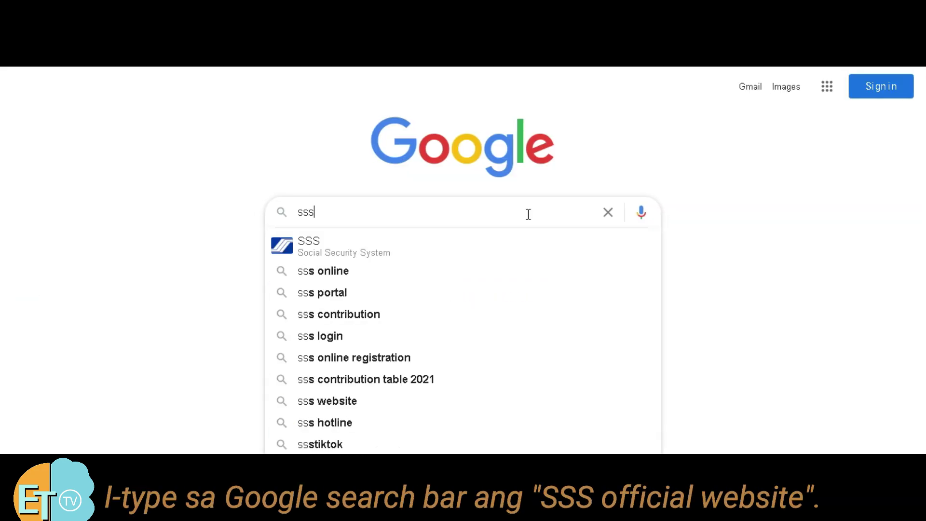
pyautogui.write(' official ')
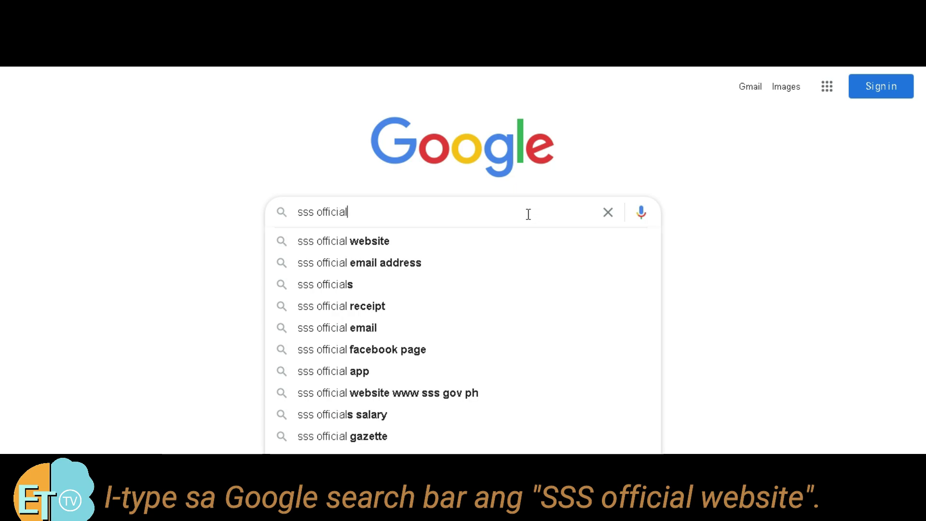
pyautogui.write('website')
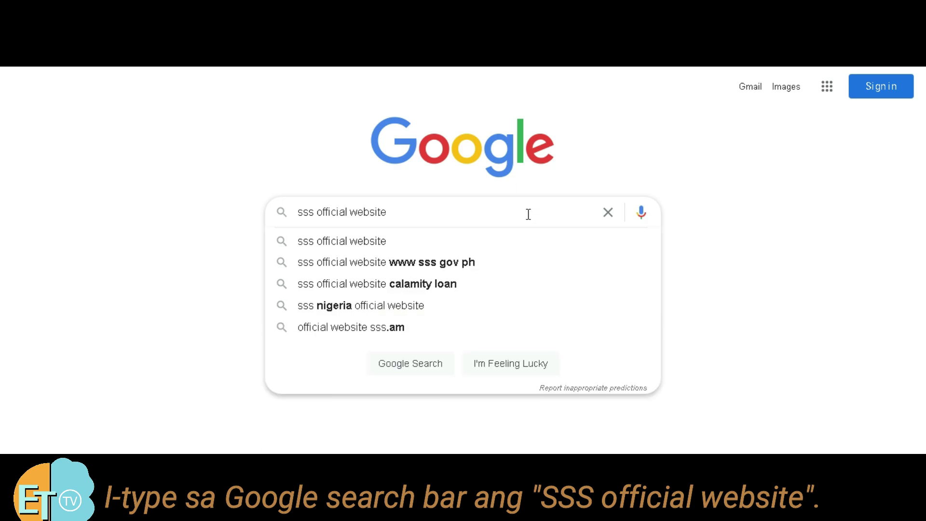
pyautogui.press('Return')
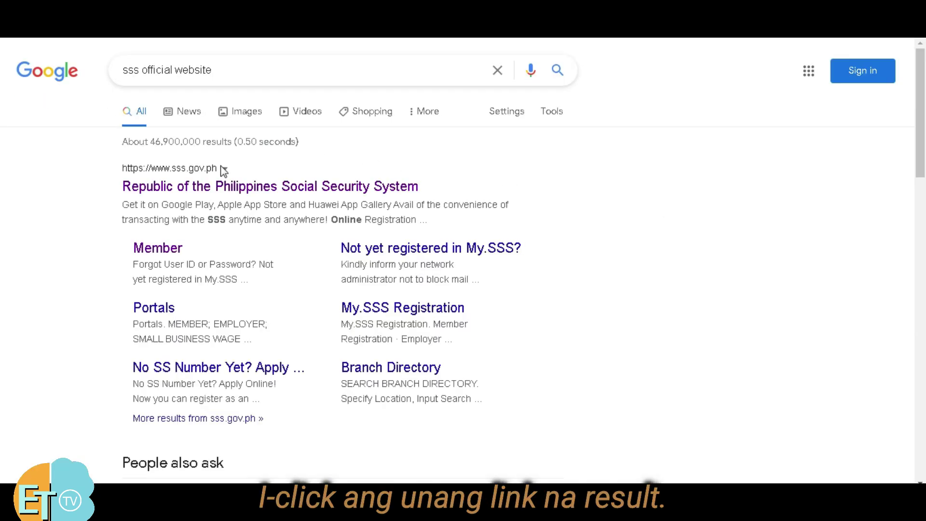
# Step: Open the top sss.gov.ph result and pass its 'I'm not a robot' reCAPTCHA check
pyautogui.click(260, 189)
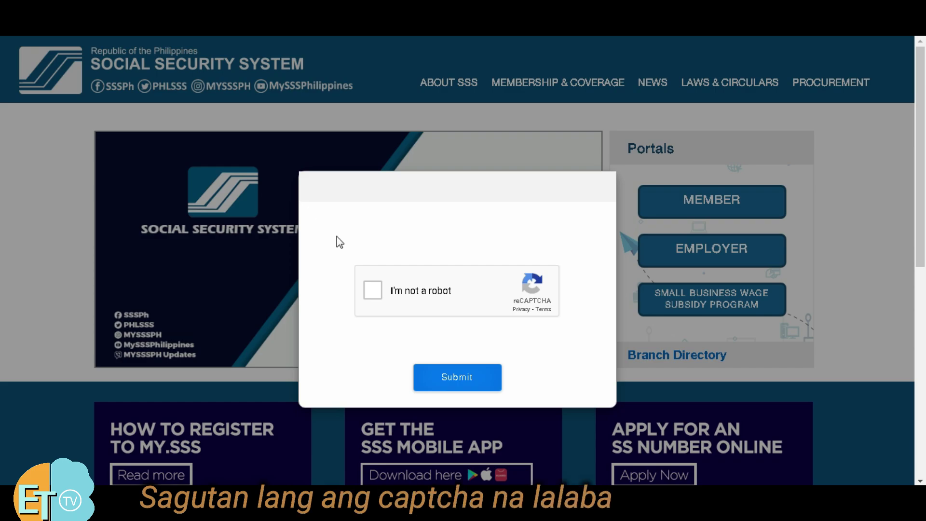
pyautogui.click(373, 294)
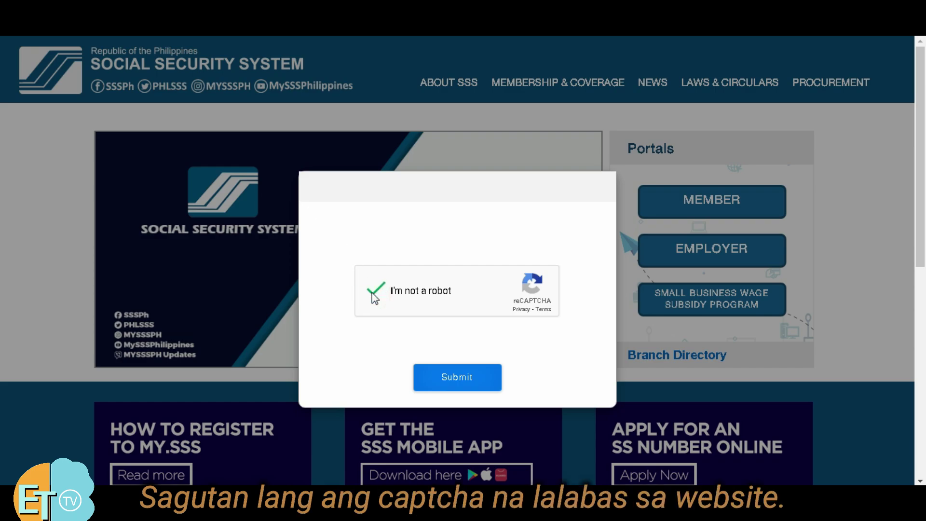
pyautogui.click(453, 379)
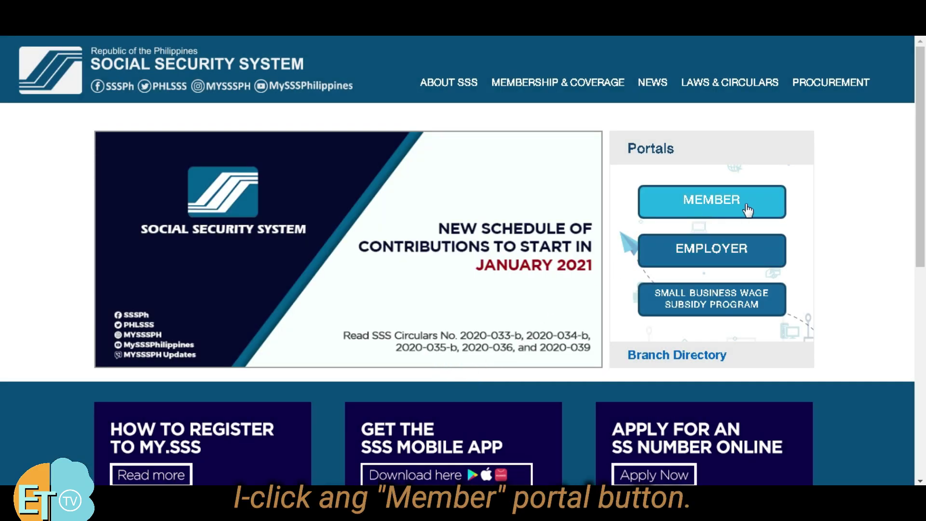
# Step: Log in via MEMBER with the account password and reCAPTCHA to reach the My.SSS home page
pyautogui.click(708, 214)
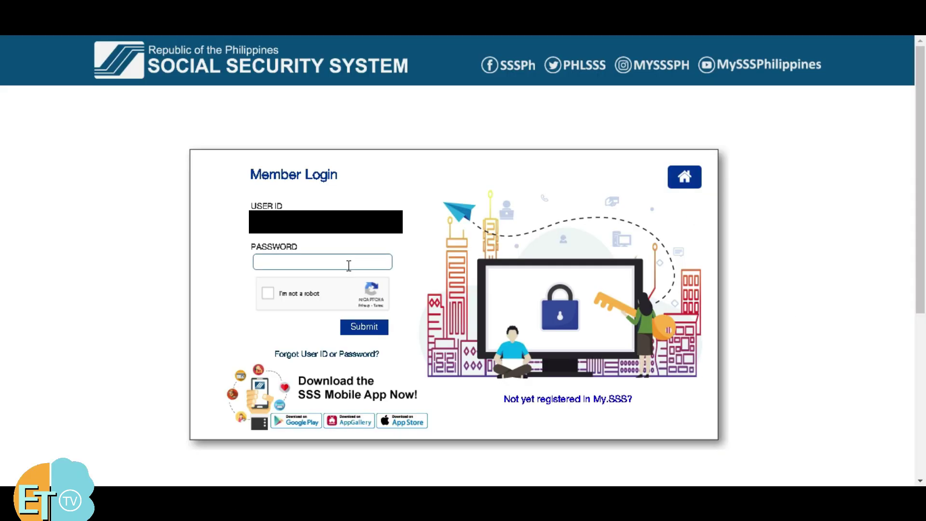
pyautogui.click(354, 263)
pyautogui.write('•••')
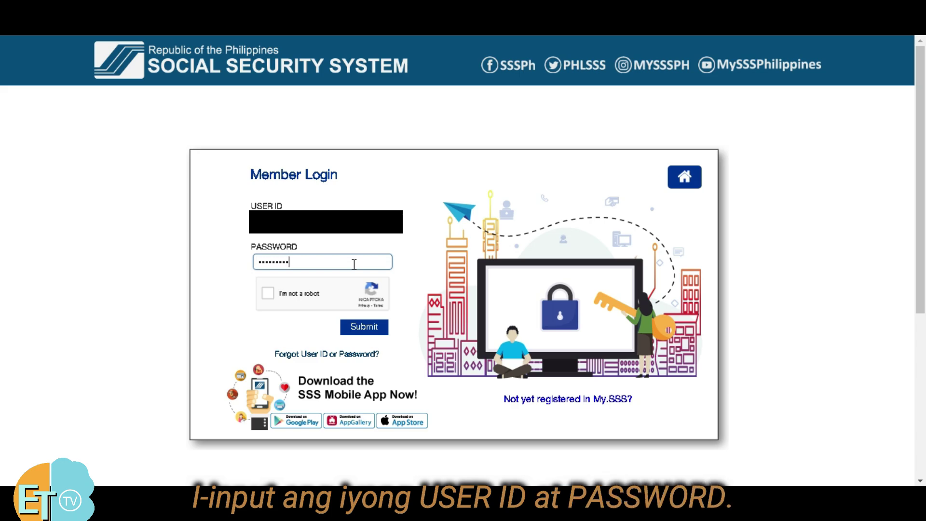
pyautogui.write('•••••••')
pyautogui.click(268, 293)
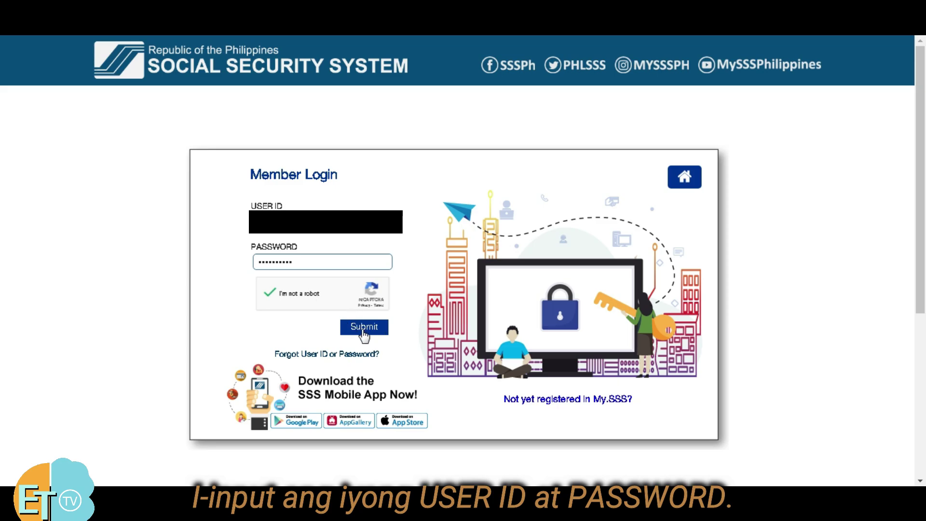
pyautogui.click(362, 328)
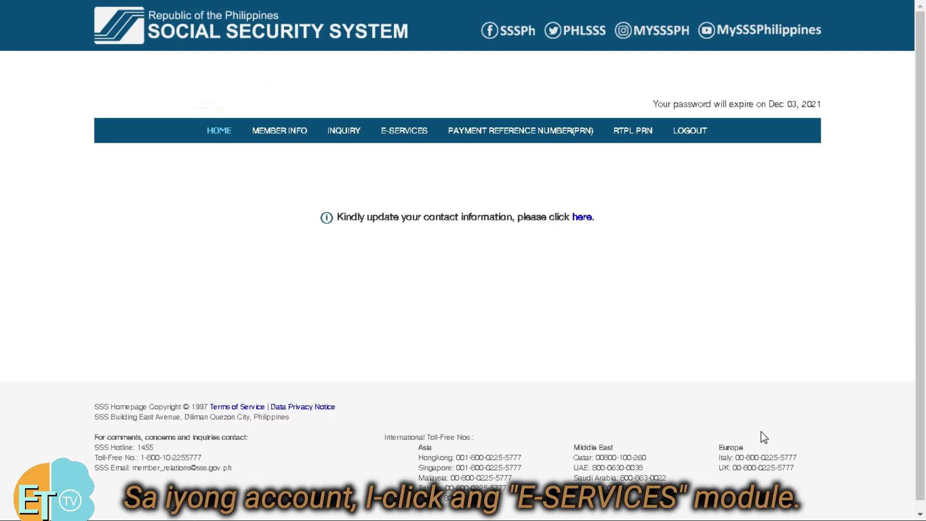
# Step: Open the Disbursement Account Enrollment Module from E-Services, certify the reminders and proceed
pyautogui.click(404, 136)
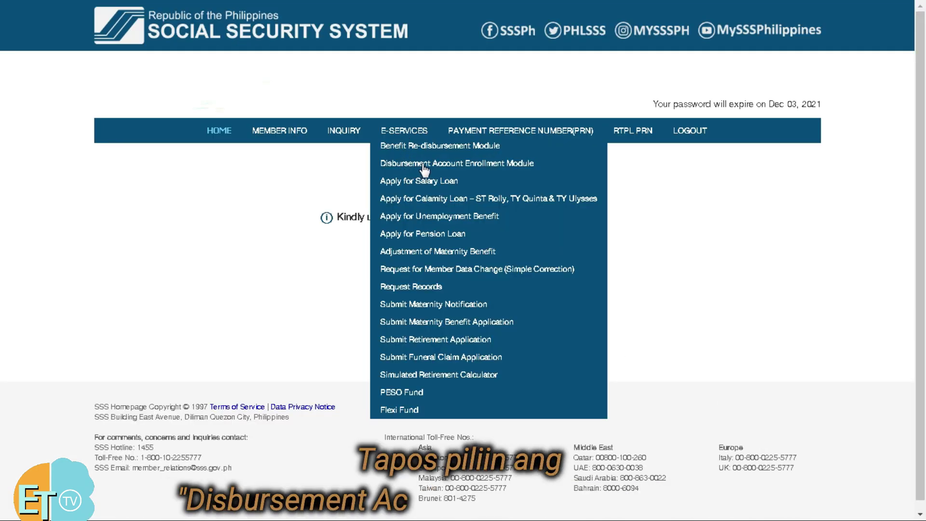
pyautogui.click(455, 164)
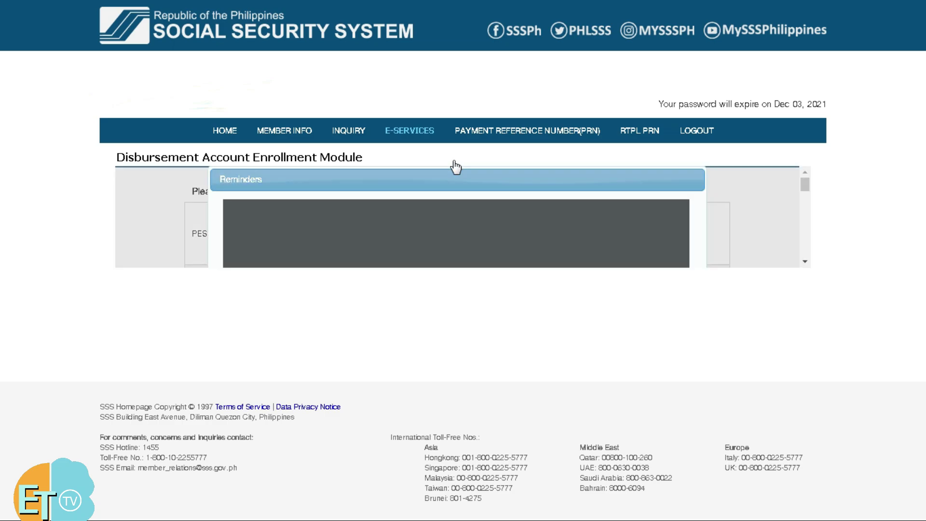
pyautogui.scroll(-3, 455, 168)
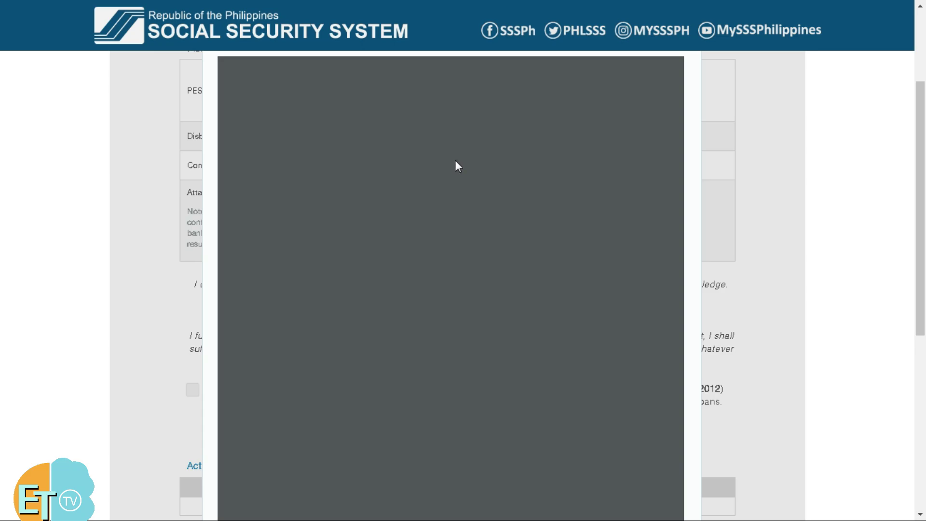
pyautogui.scroll(-3, 476, 181)
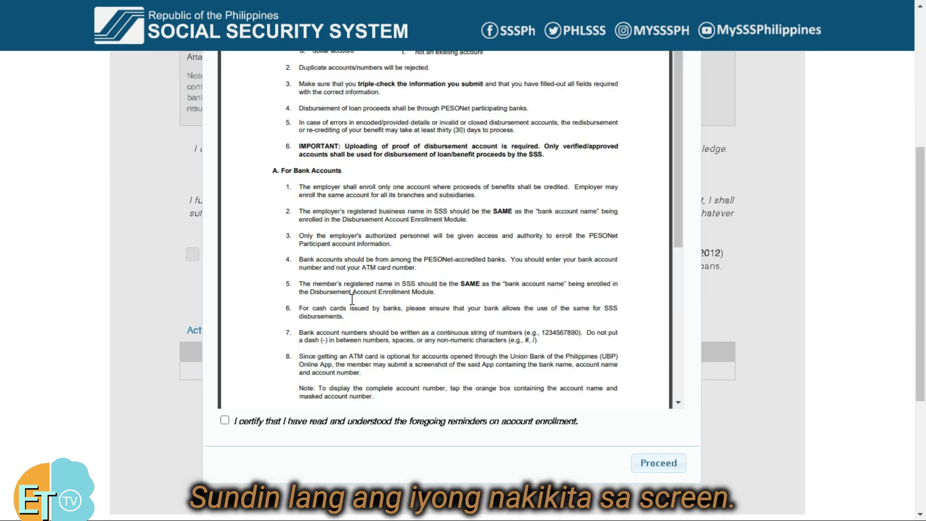
pyautogui.click(225, 420)
pyautogui.click(659, 464)
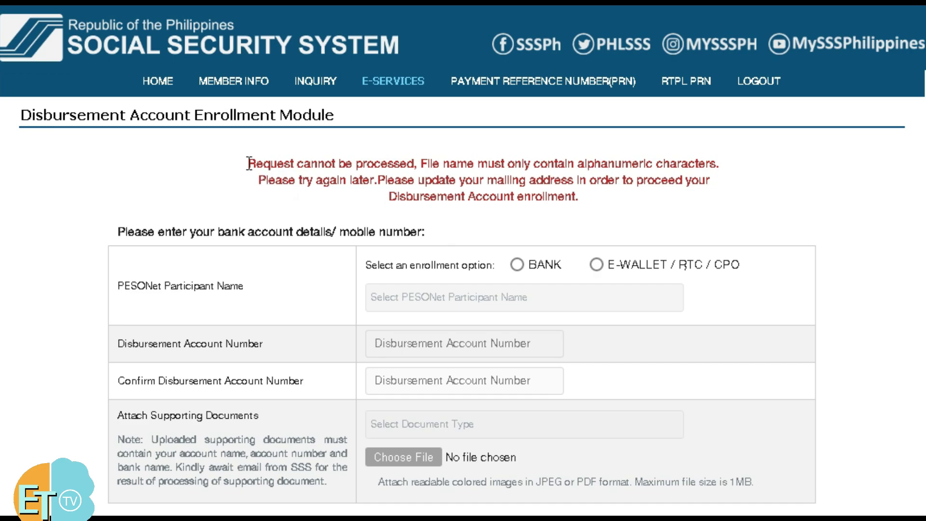
# Step: Highlight the alphanumeric file-name error and mailing-address request, then go to Update Contact Info
pyautogui.moveTo(248, 164); pyautogui.dragTo(719, 165)
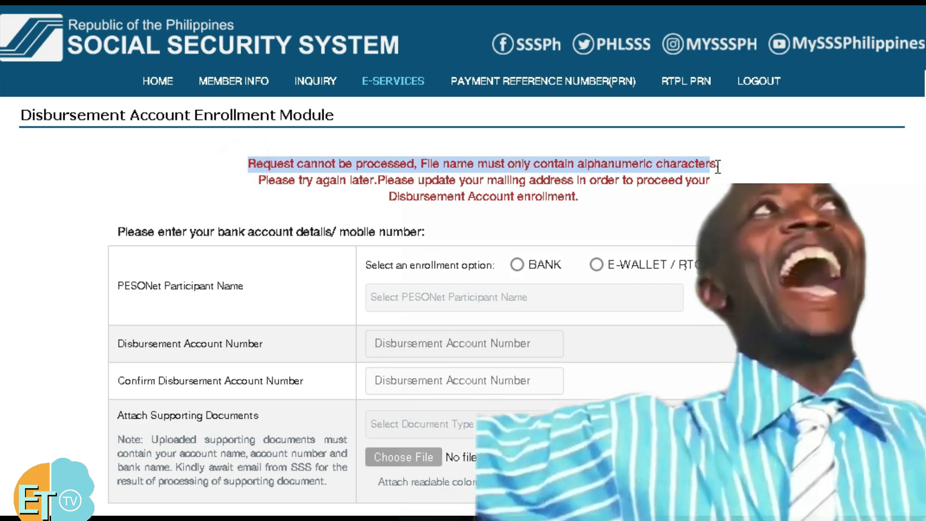
pyautogui.moveTo(265, 179); pyautogui.dragTo(711, 182)
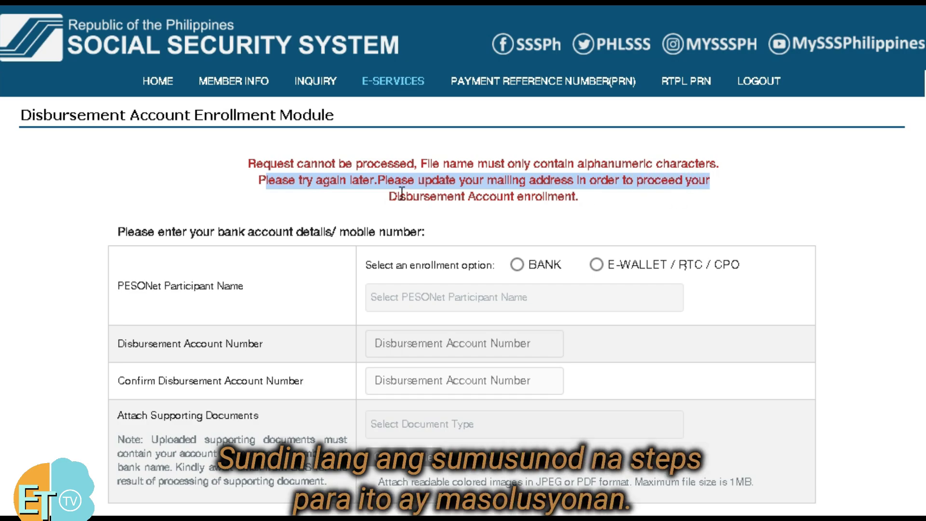
pyautogui.moveTo(390, 198); pyautogui.dragTo(579, 201)
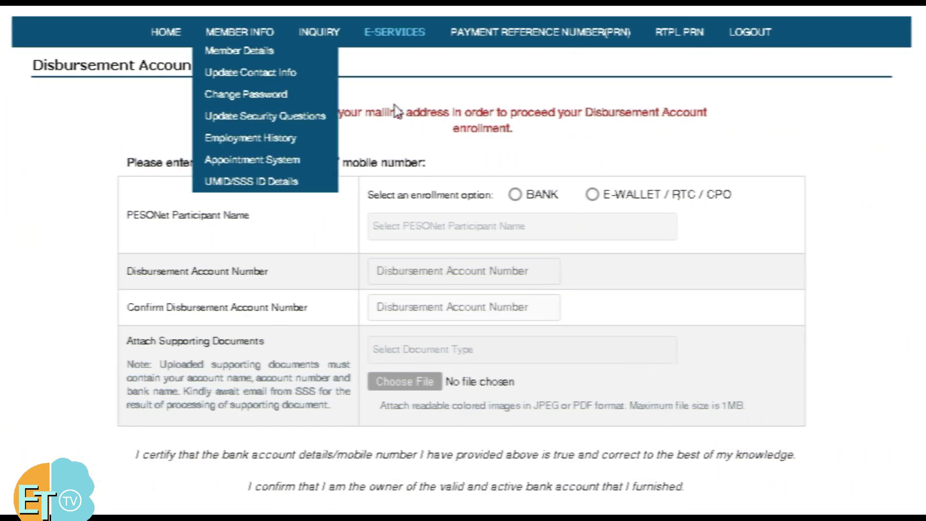
pyautogui.moveTo(244, 34)
pyautogui.click(239, 72)
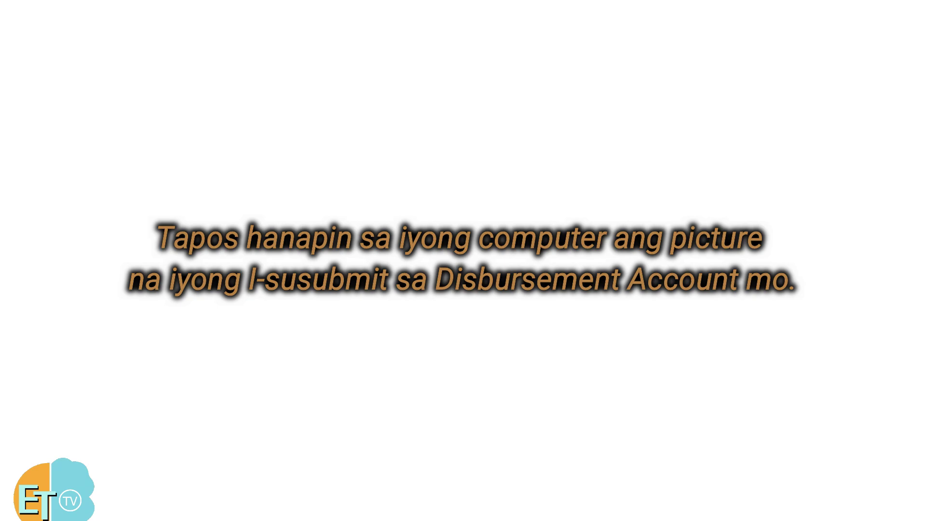
# Step: Rename the desktop image to imageedit12345.jpg by deleting the underscore from its name
pyautogui.click(383, 202)
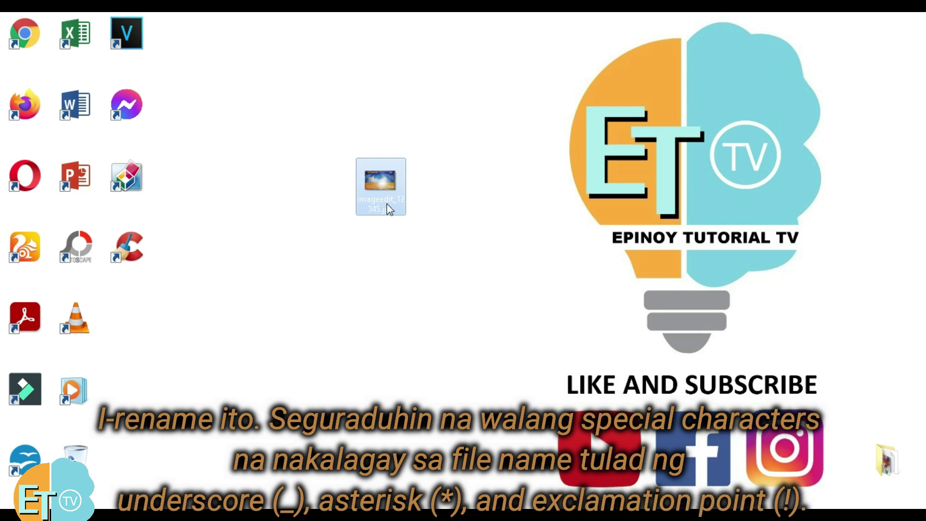
pyautogui.rightClick(387, 208)
pyautogui.click(429, 482)
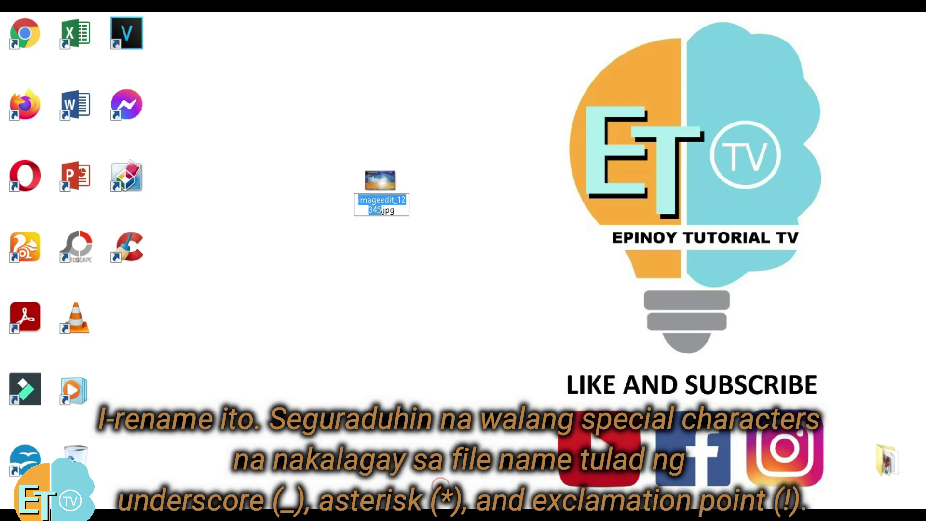
pyautogui.click(402, 193)
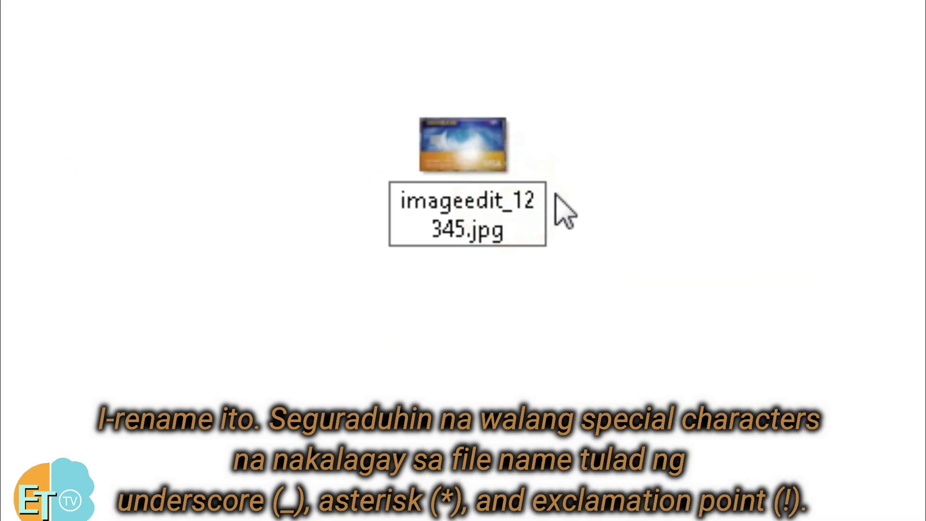
pyautogui.press('BackSpace')
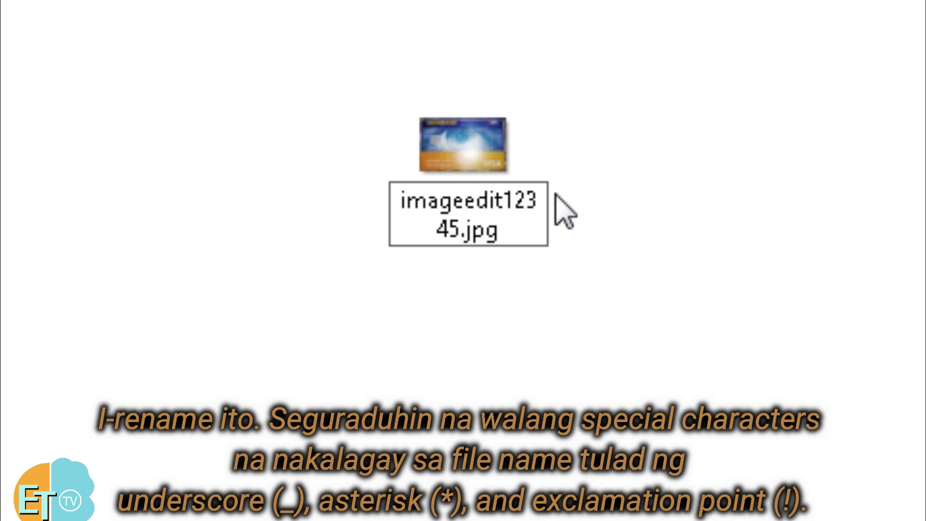
pyautogui.press('Return')
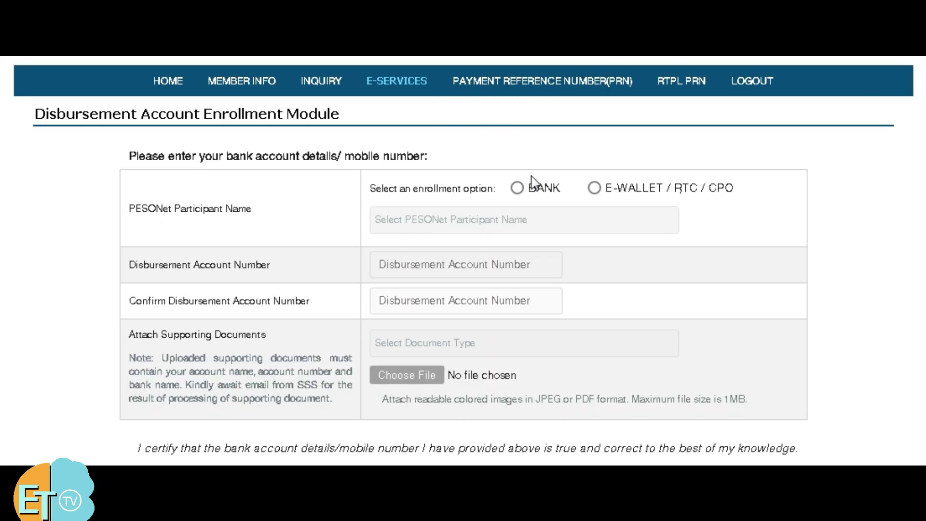
# Step: Choose BANK with UNION BANK OF THE PHILIPPINES and enter the bank account number
pyautogui.click(524, 189)
pyautogui.click(491, 223)
pyautogui.scroll(-10, 448, 434)
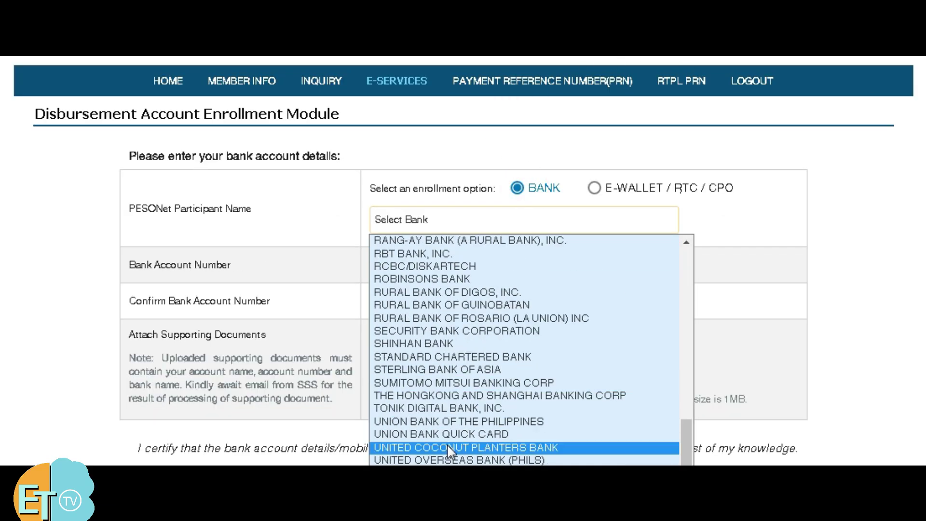
pyautogui.click(446, 421)
pyautogui.click(467, 270)
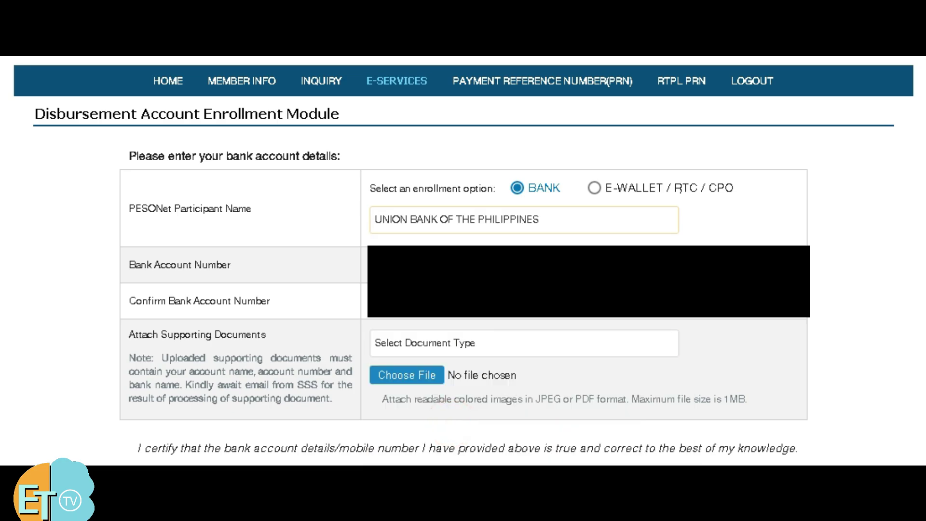
# Step: Attach imageedit12345.jpg as the ATM card with Account No. and Name, and accept the privacy consent
pyautogui.click(496, 343)
pyautogui.click(436, 376)
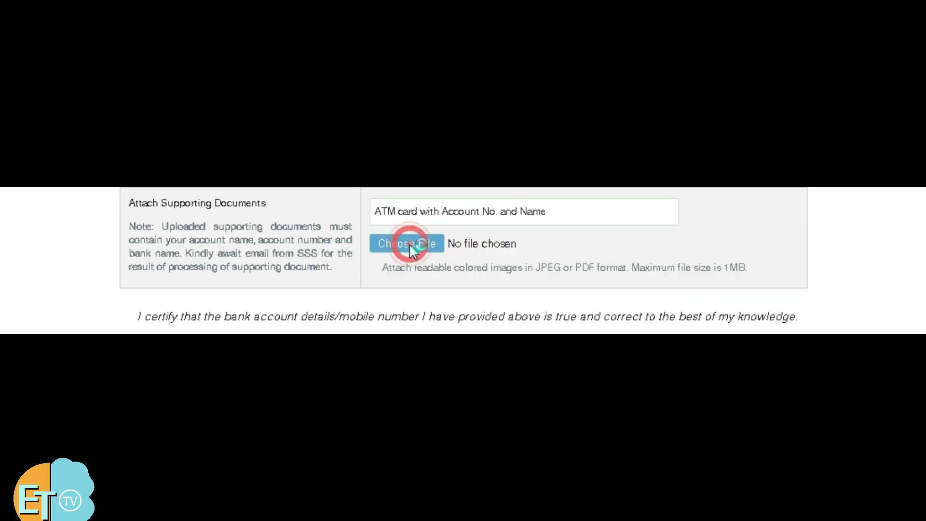
pyautogui.click(409, 243)
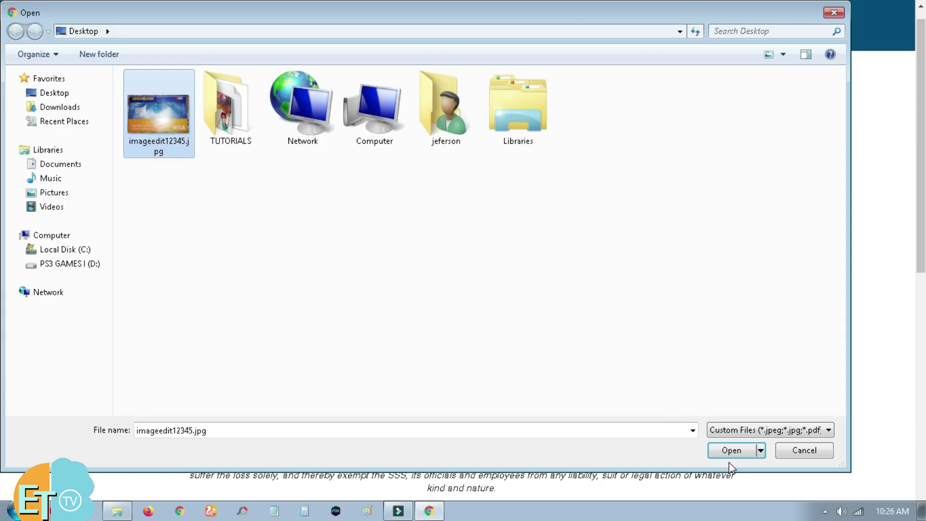
pyautogui.click(728, 449)
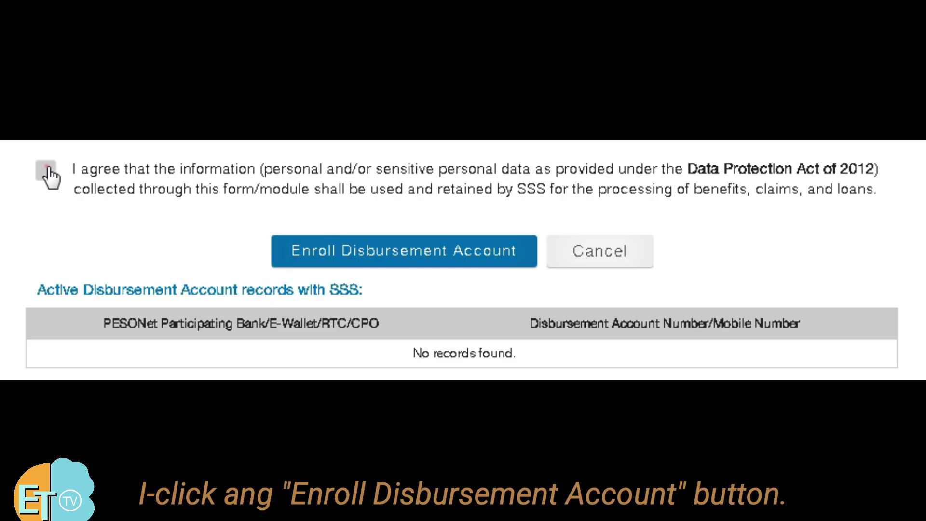
pyautogui.click(48, 169)
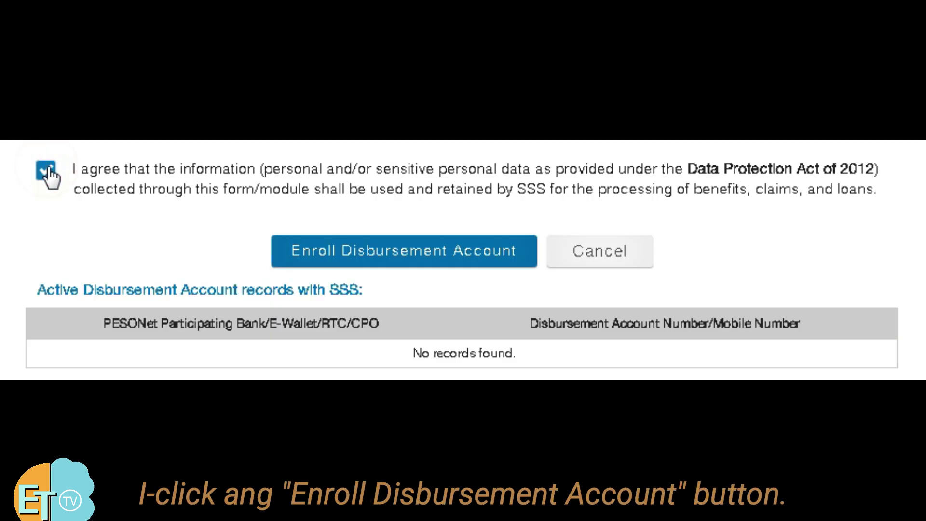
# Step: Enroll the Union Bank account, confirm with OK, and highlight the success message and pending-approval status
pyautogui.click(406, 256)
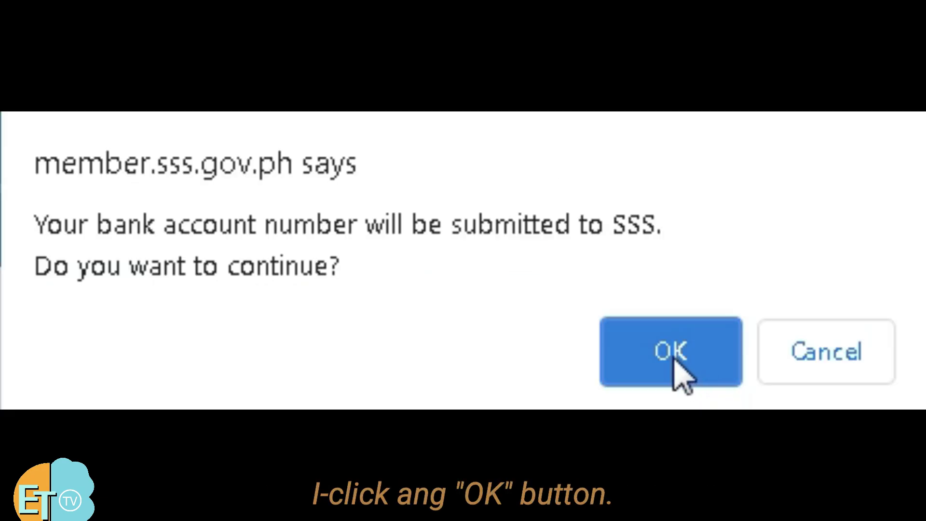
pyautogui.click(675, 361)
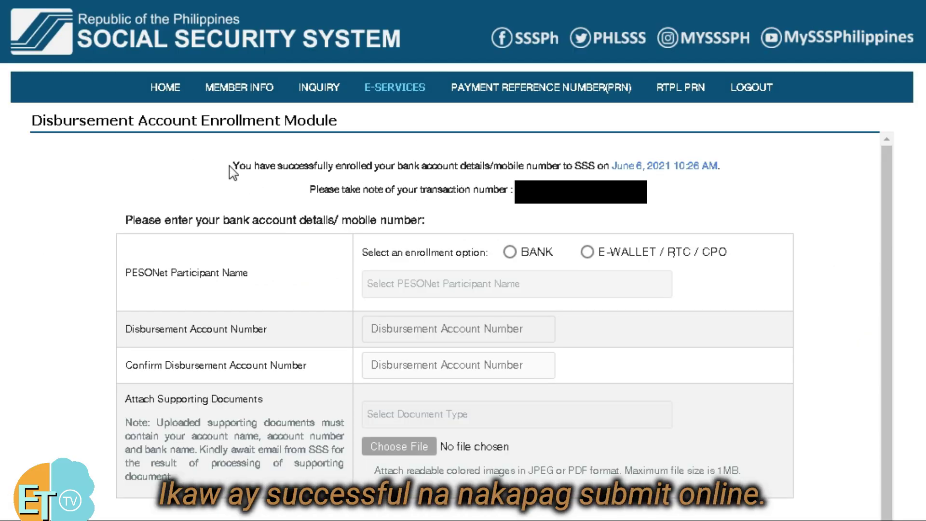
pyautogui.doubleClick(232, 165)
pyautogui.moveTo(295, 164); pyautogui.dragTo(723, 170)
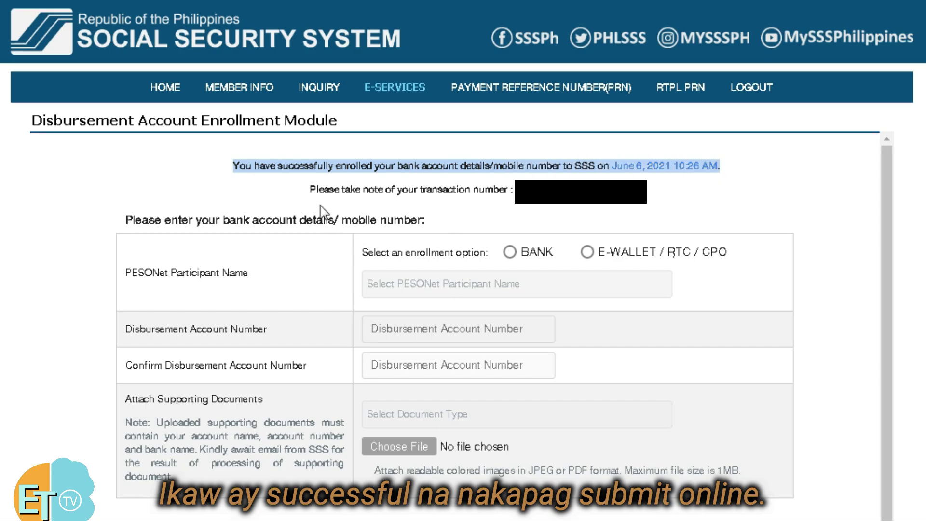
pyautogui.moveTo(316, 189); pyautogui.dragTo(514, 191)
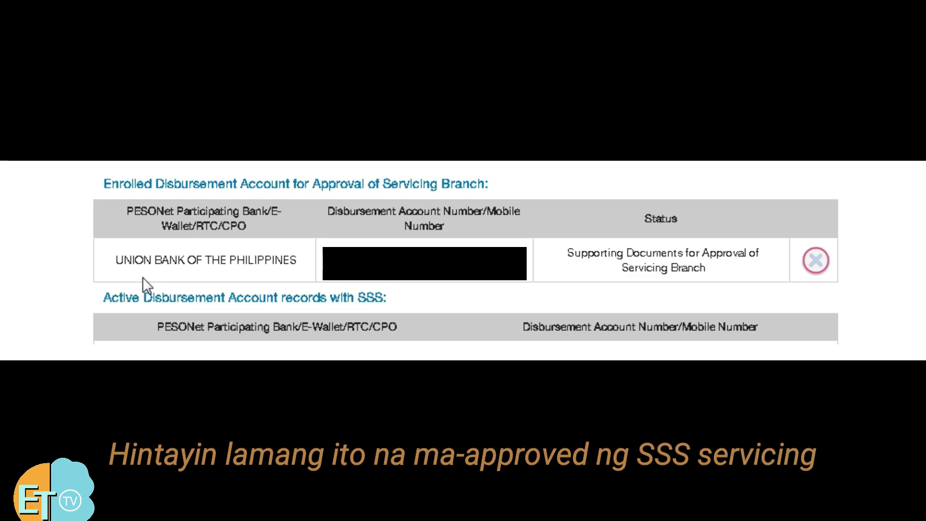
pyautogui.moveTo(124, 261); pyautogui.dragTo(119, 260)
pyautogui.moveTo(567, 253); pyautogui.dragTo(646, 266)
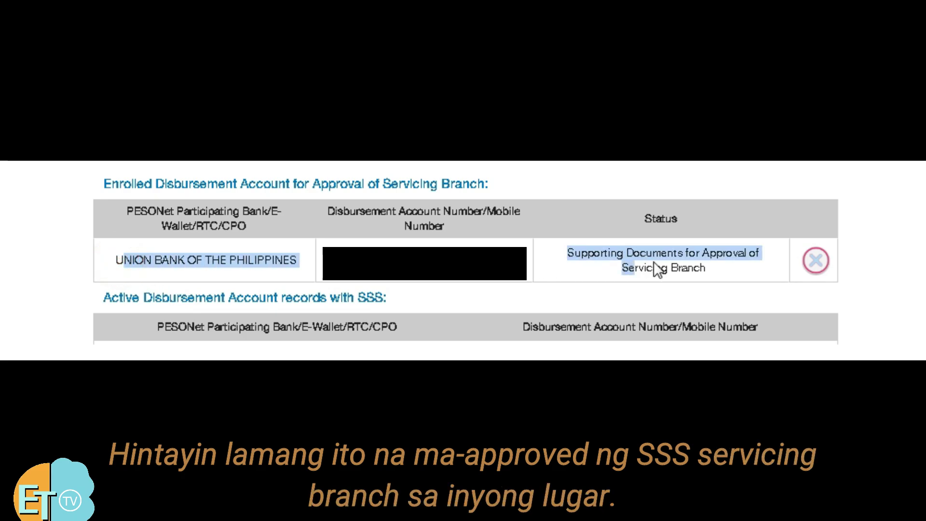